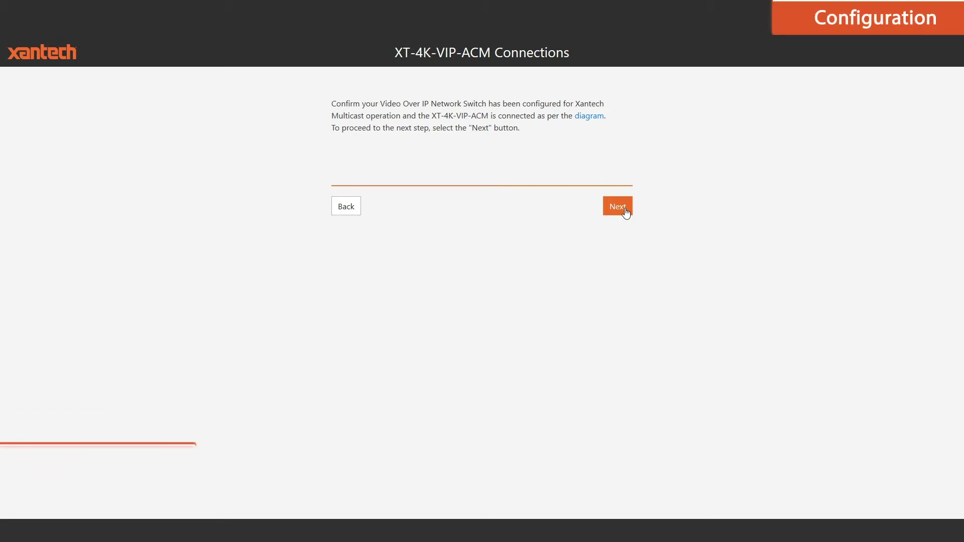
Scan the network until 3 transmitters and 4 receivers are found, then continue to Device Setup
click(618, 207)
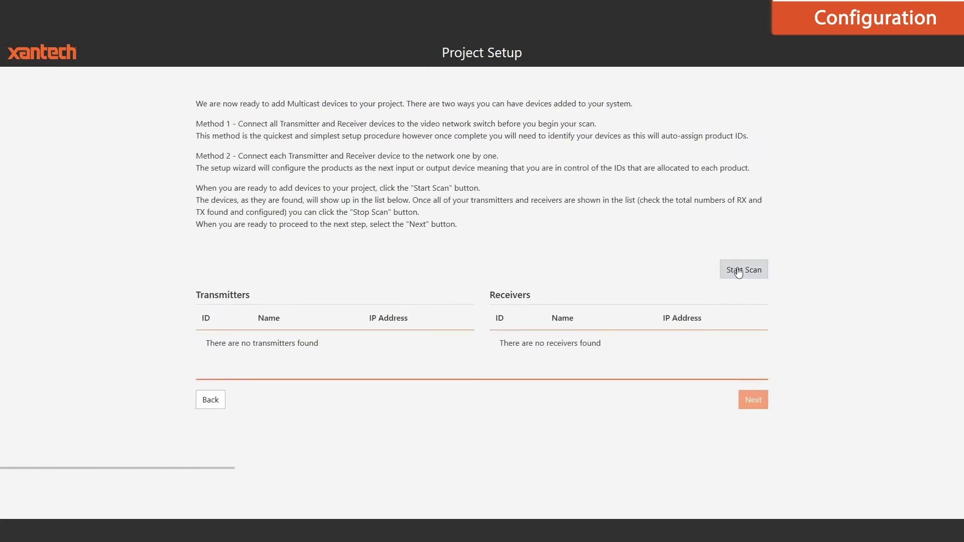
click(743, 273)
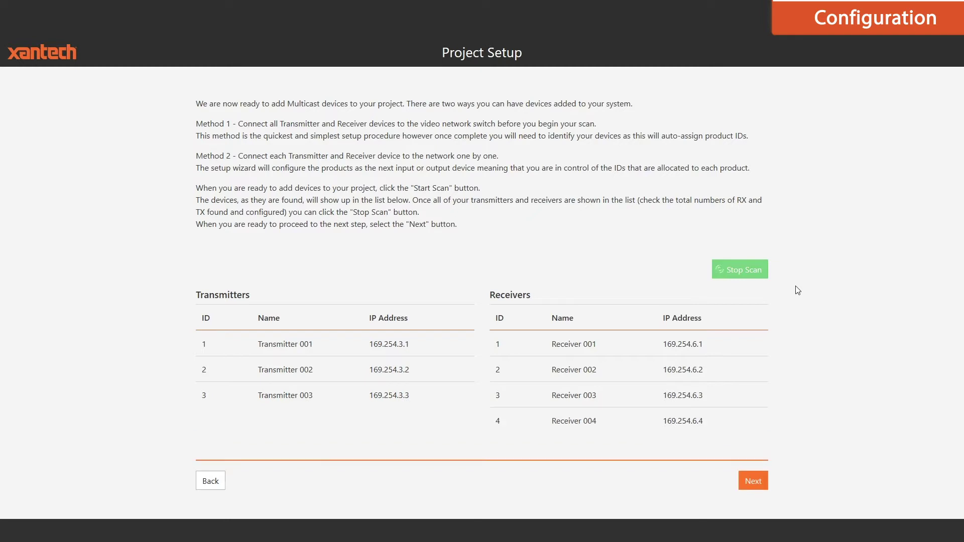
click(757, 272)
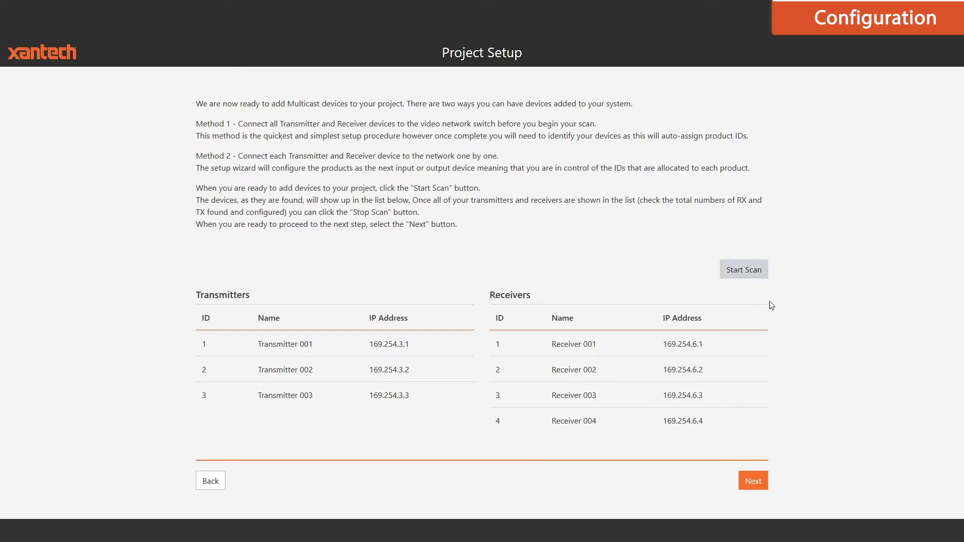
click(753, 481)
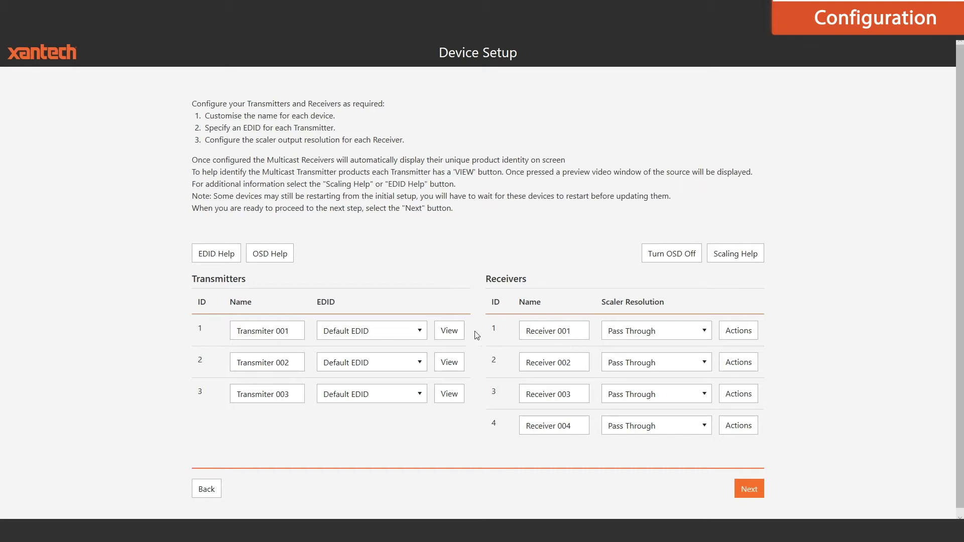
Name receiver 1 Kitchen with 1080P@60Hz output, and rename receiver 2 to Lounge
click(456, 333)
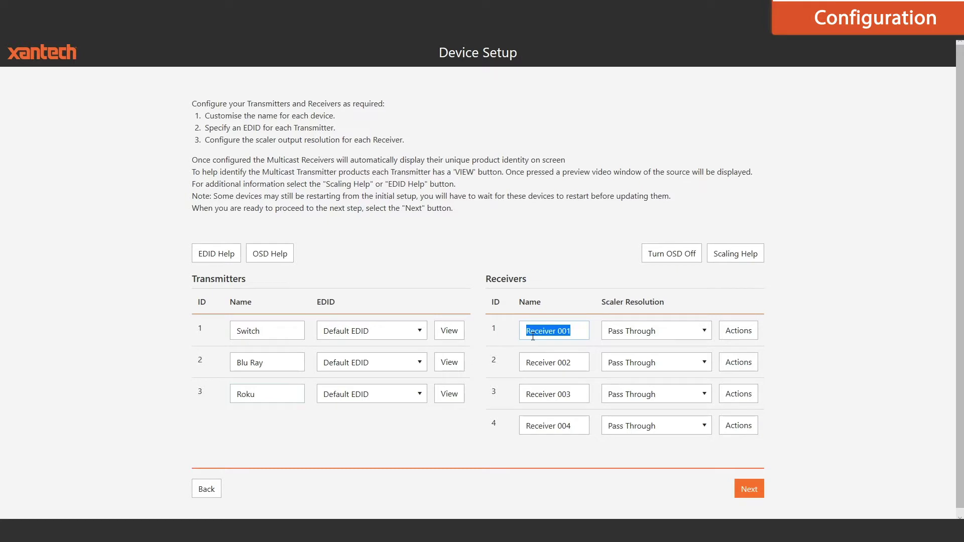
text(Kitchen)
click(679, 332)
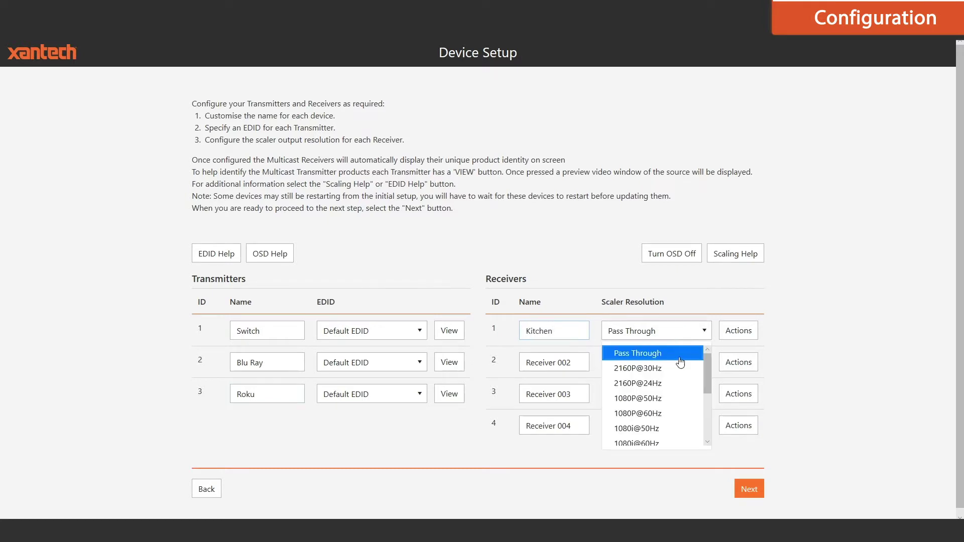
click(673, 416)
drag(572, 362, 506, 362)
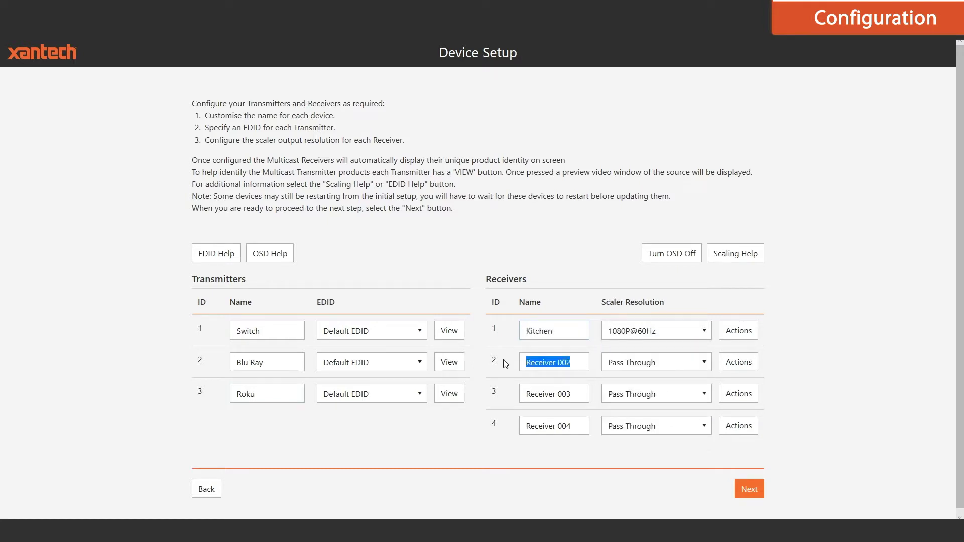
text(Lounge)
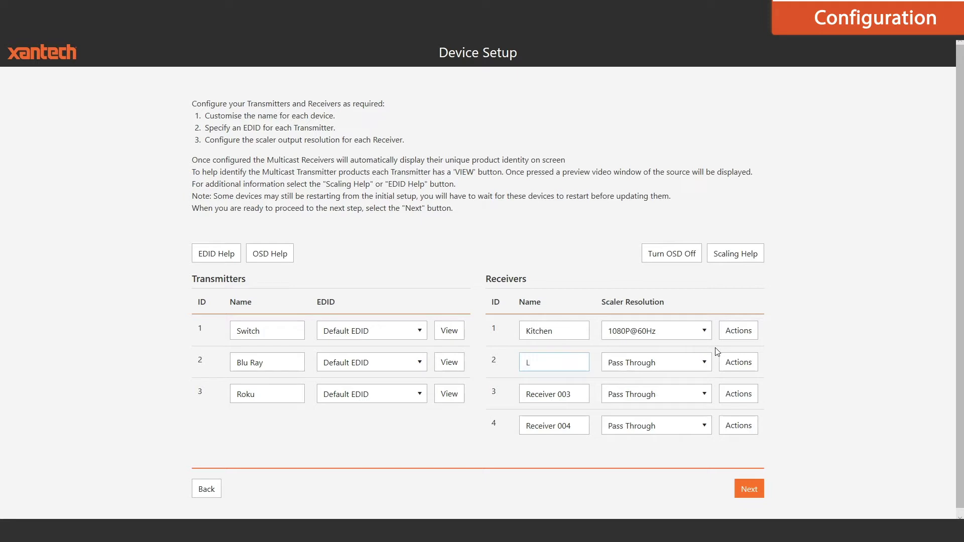
Name receiver 3 Master Bedroom at 1080P@60Hz and receiver 4 Games Room
triple_click(582, 394)
text(Master Bedroom)
click(679, 399)
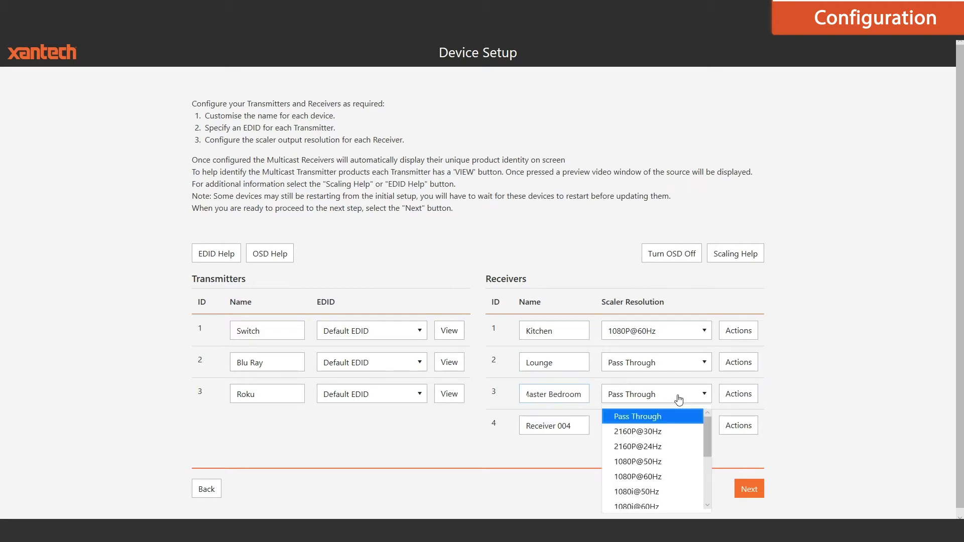
click(666, 483)
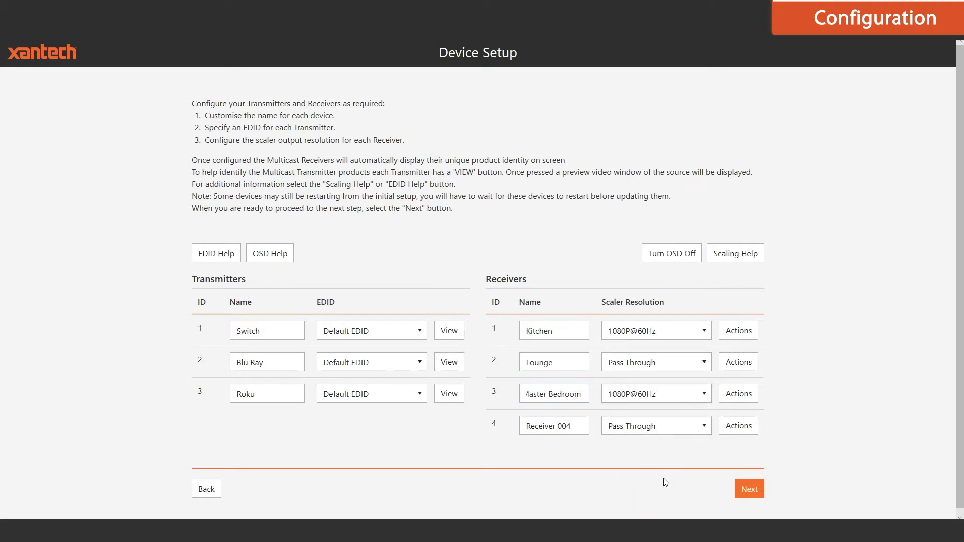
click(578, 427)
text(Games Room)
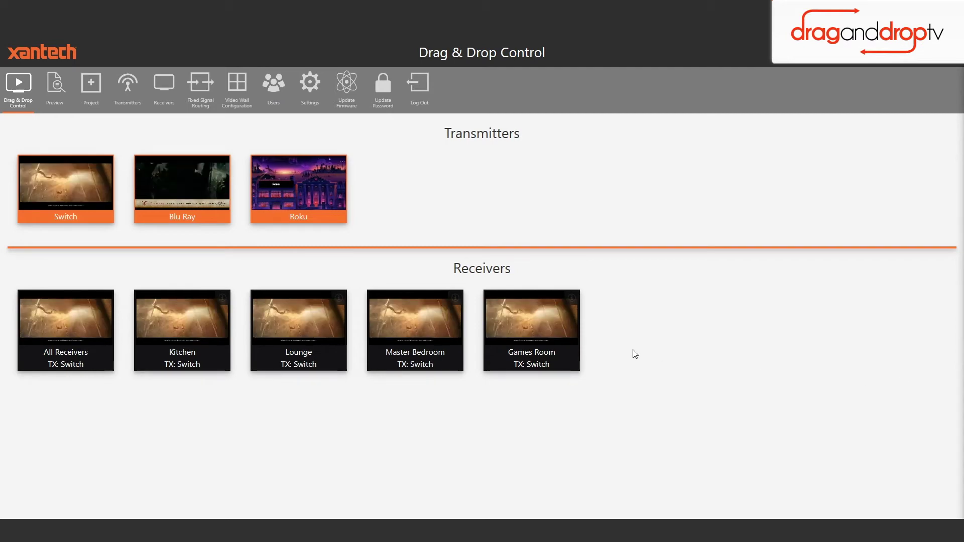
Drag Roku onto Kitchen, Blu Ray onto Lounge, and Roku onto Master Bedroom
drag(312, 189, 197, 319)
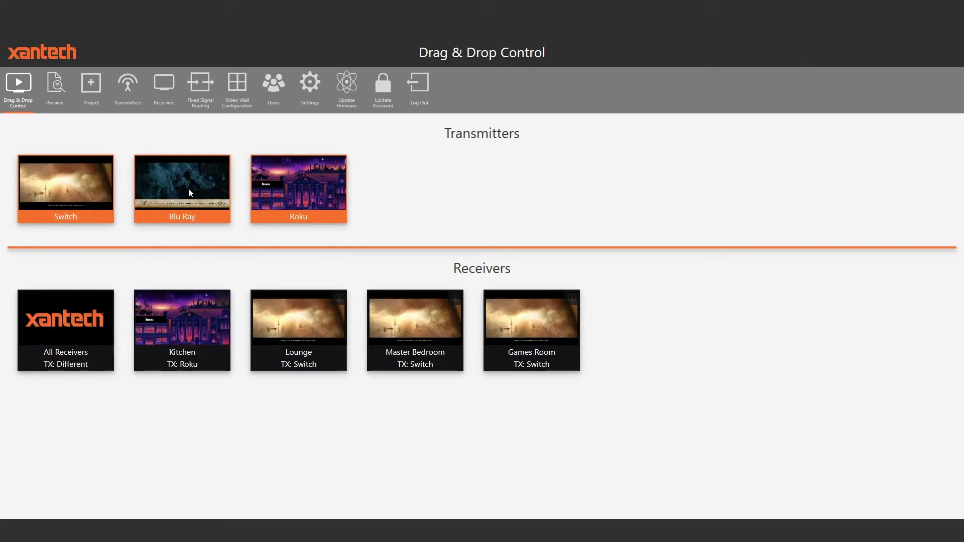
drag(190, 193, 302, 325)
drag(293, 200, 416, 311)
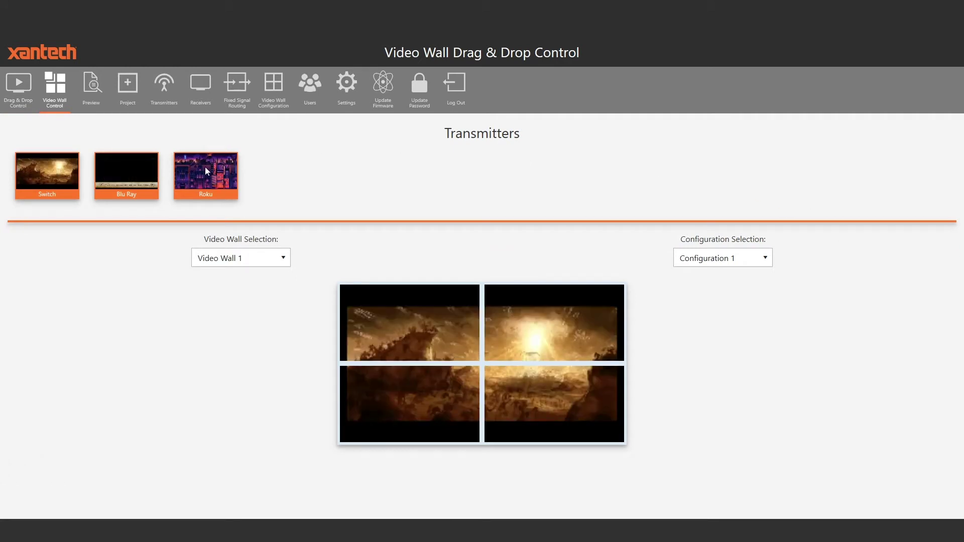
Place the Roku source across Video Wall 1, then drop Blu Ray onto the wall
drag(205, 168, 489, 345)
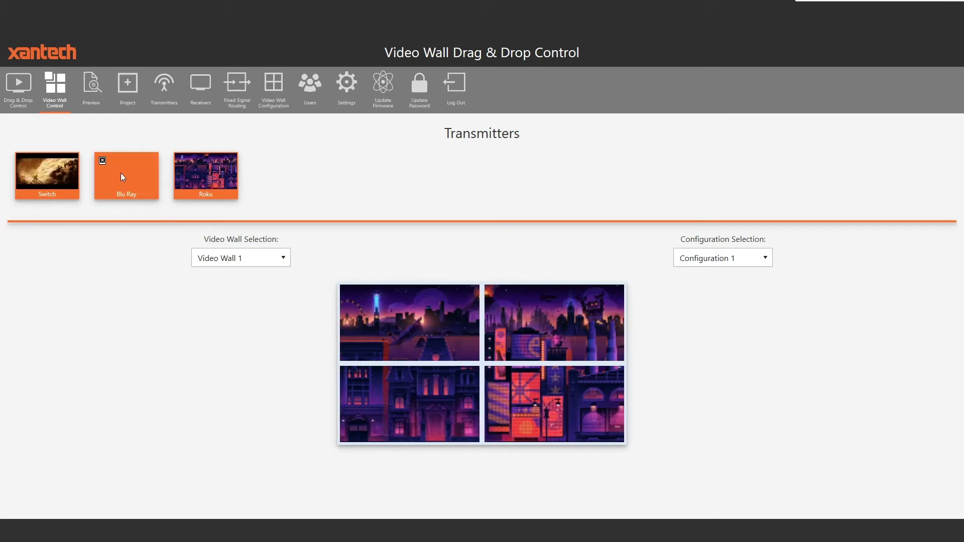
drag(121, 173, 326, 304)
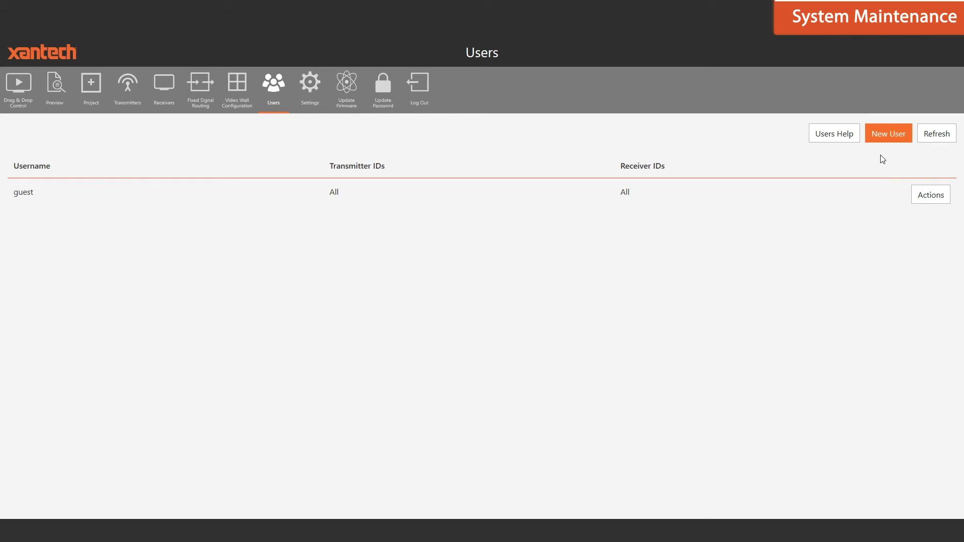
Create a new user account with a username and password
click(887, 134)
click(546, 252)
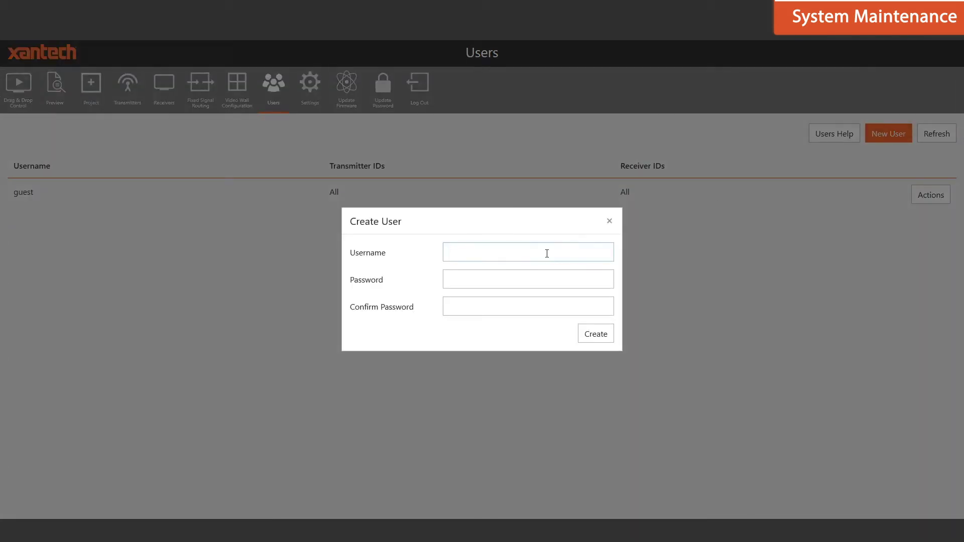
text(Chris)
click(529, 277)
text(•••••••)
click(605, 337)
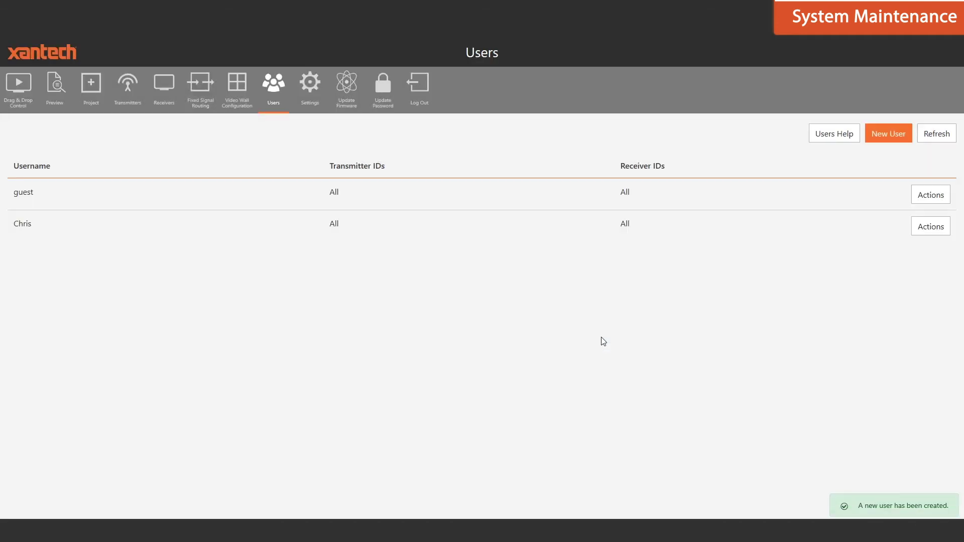
Remove the new user's access to Master Bedroom, Kitchen and Blu Ray, and save
click(921, 226)
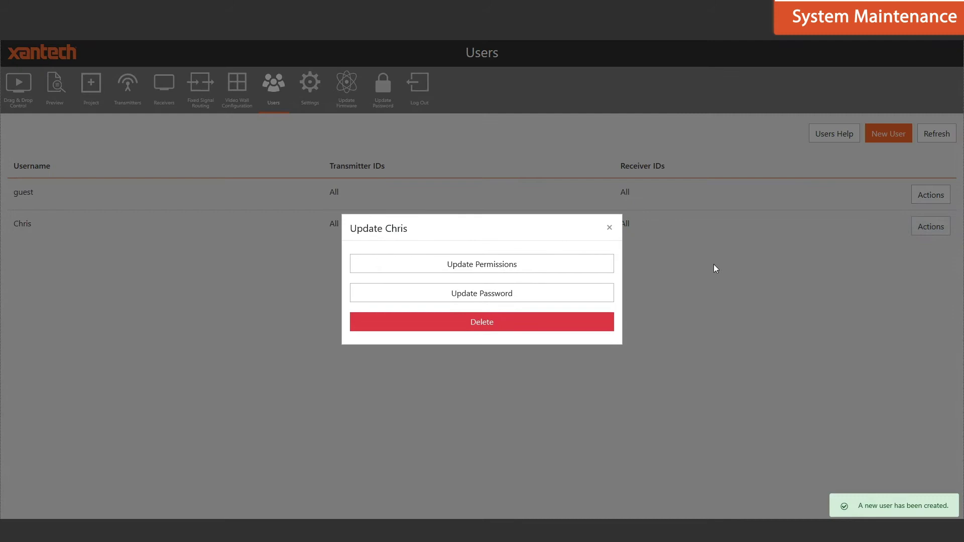
click(555, 267)
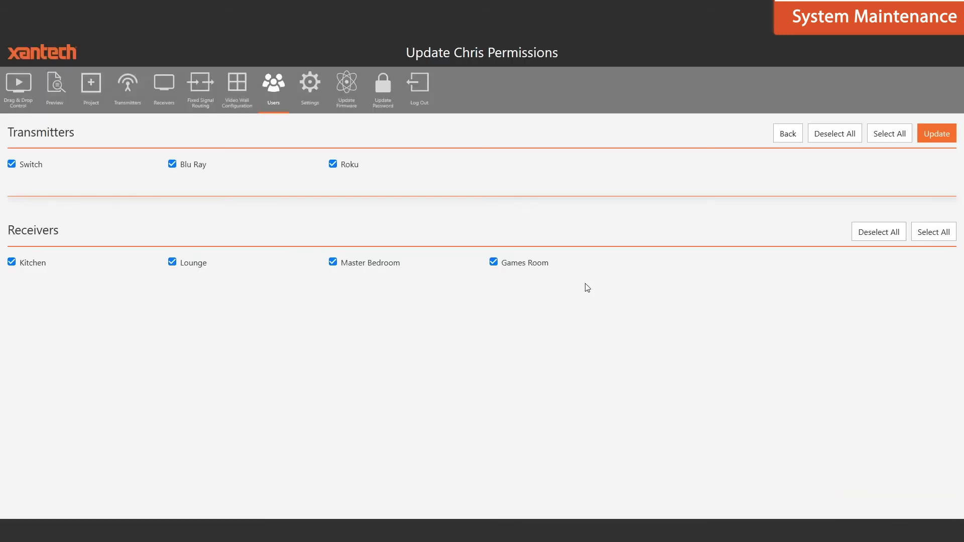
click(333, 262)
click(12, 262)
click(172, 164)
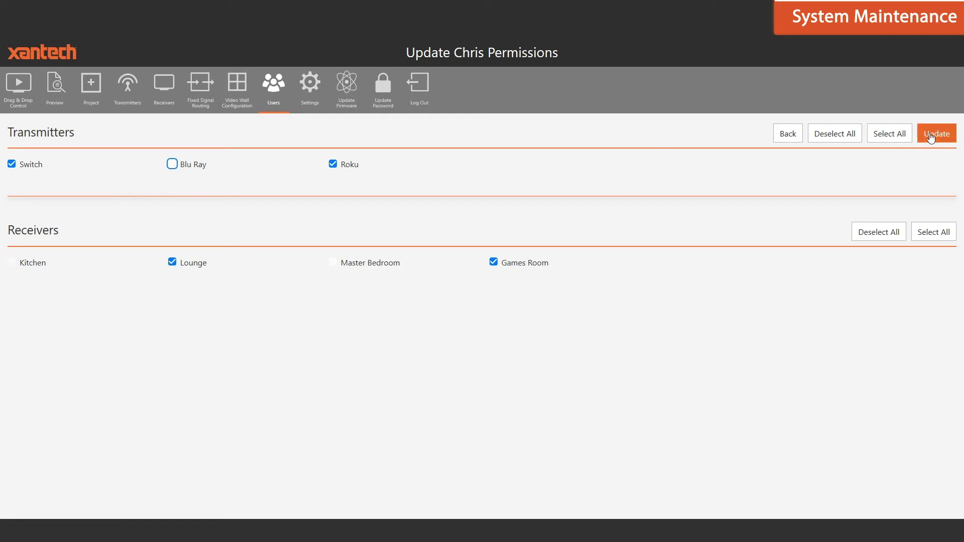
click(930, 135)
Delete the guest account
click(923, 196)
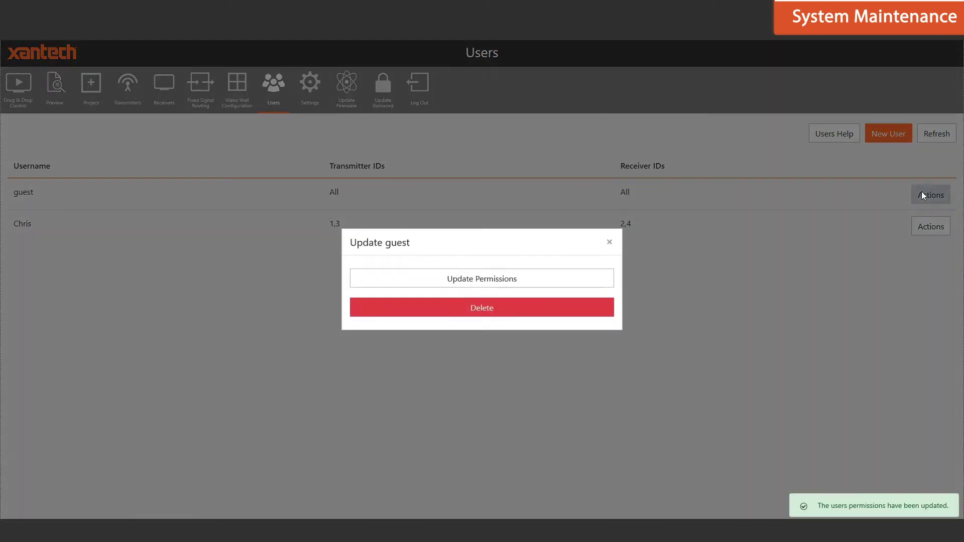
click(514, 312)
click(601, 317)
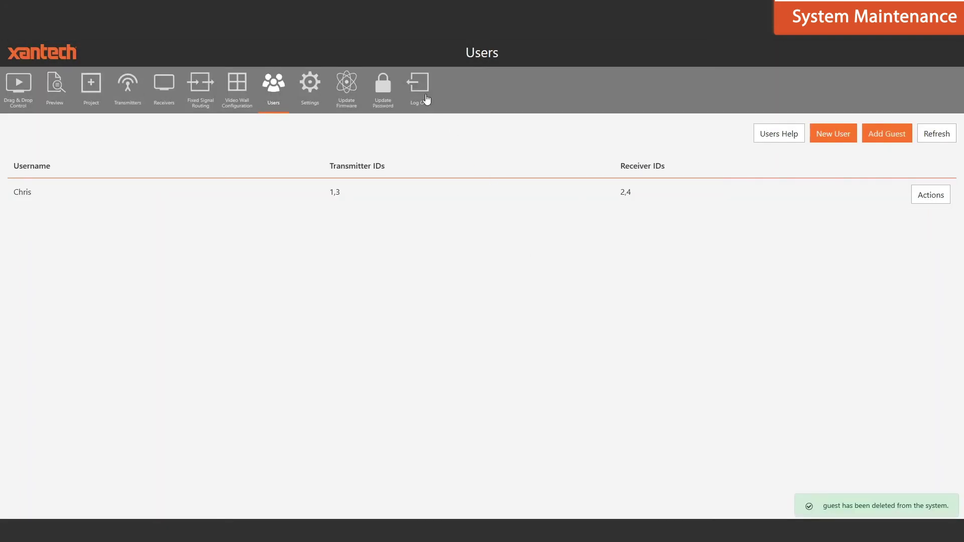
Log out and sign back in as the restricted user with their password
click(421, 89)
click(484, 278)
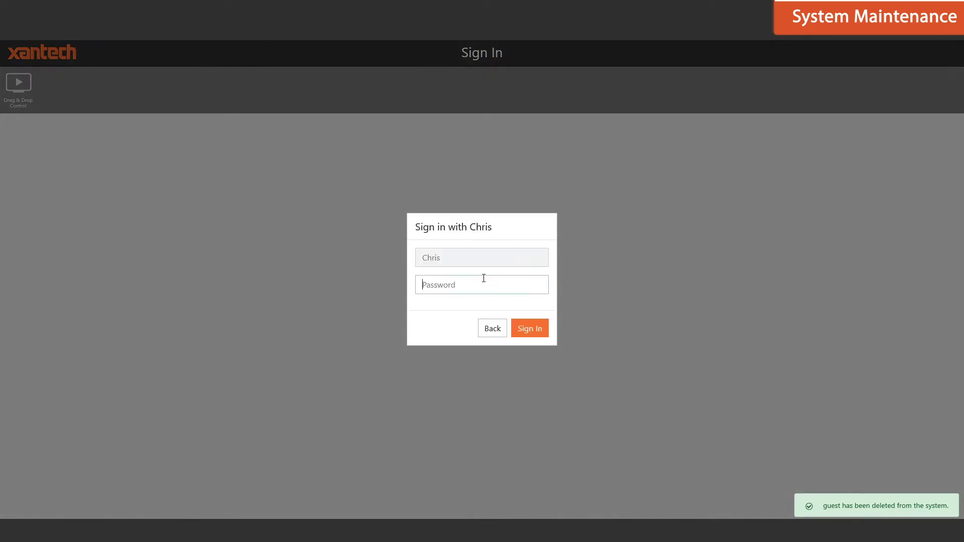
text(•)
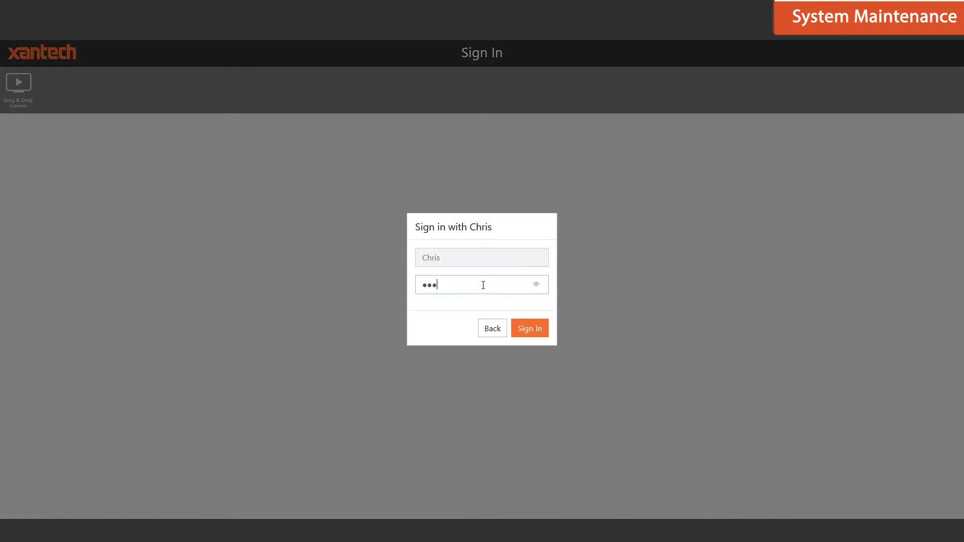
click(534, 327)
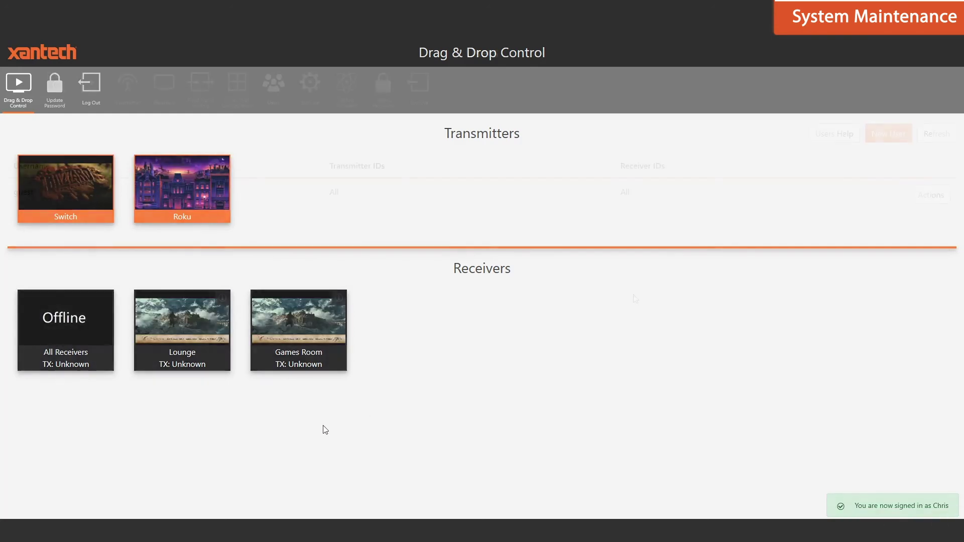
Enter a new password and its confirmation in the Update Password form
click(383, 85)
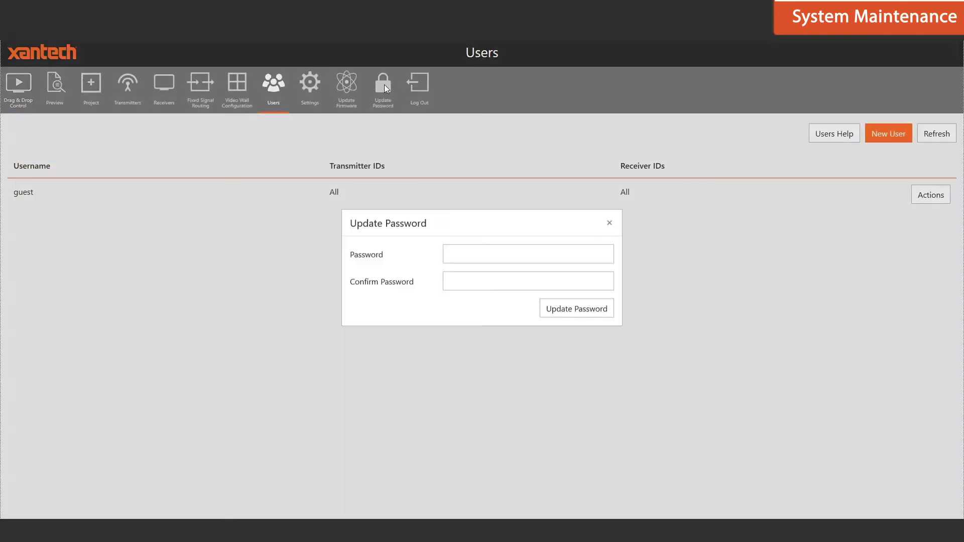
click(493, 263)
text(abc)
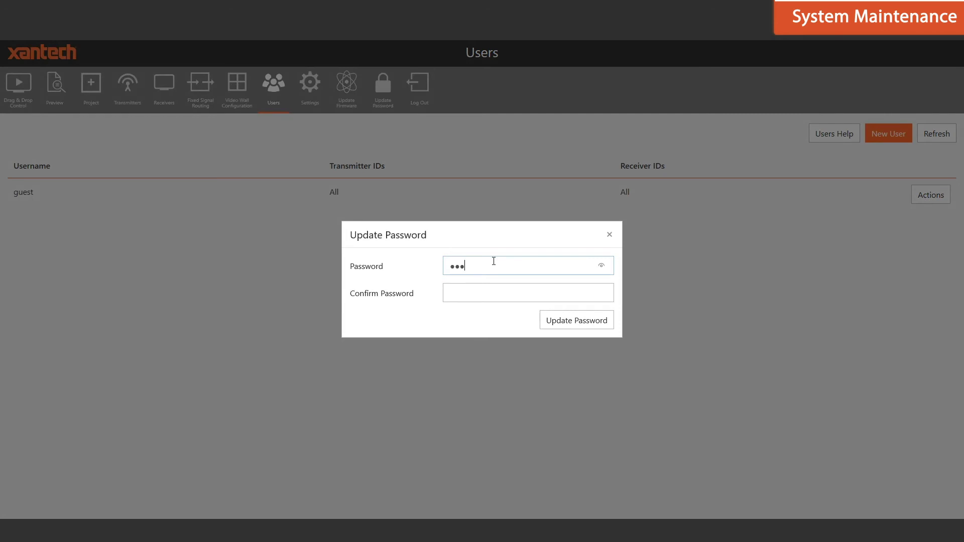
click(477, 293)
text(admin)
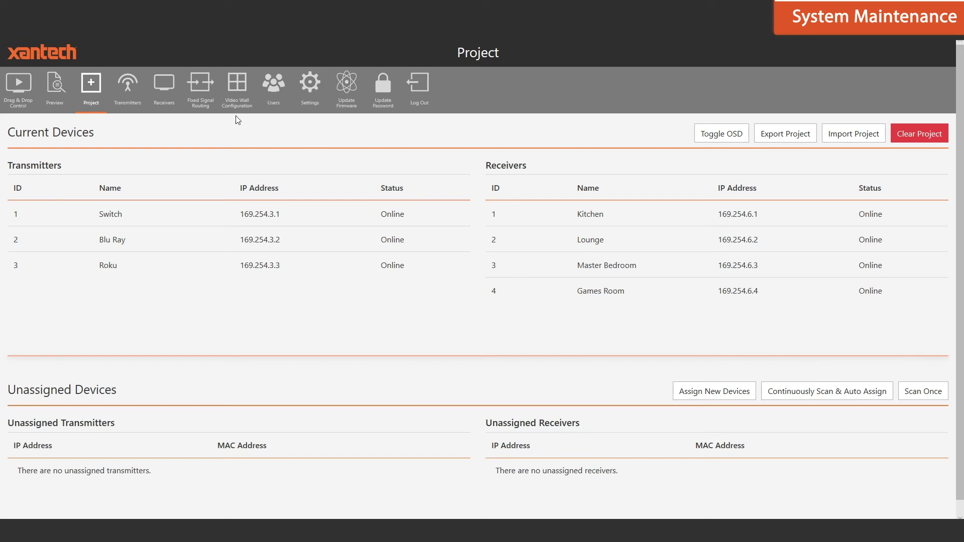
Show the Transmitters page listing Switch, Blu Ray and Roku with firmware A1.5.1
click(129, 87)
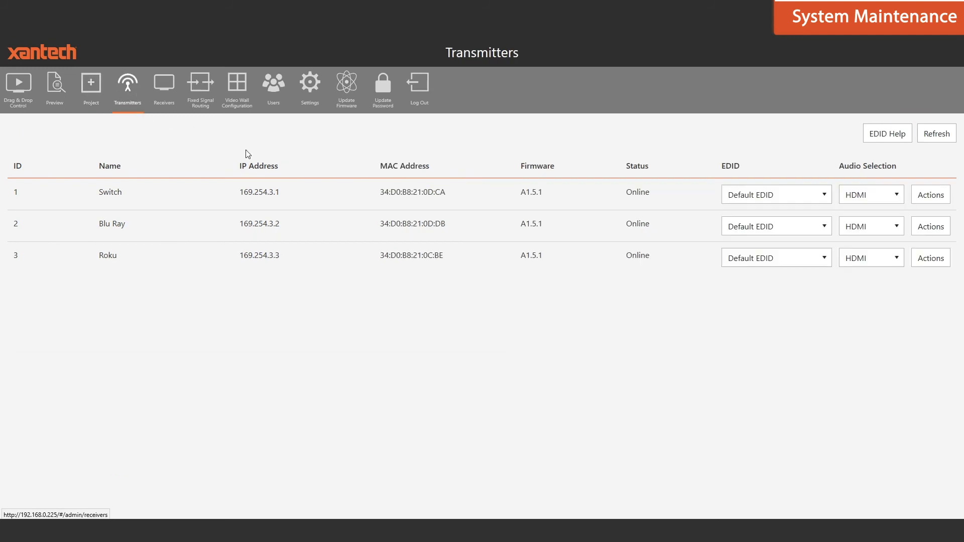
Check the Switch transmitter's settings, then open Kitchen's receiver settings at its Name field
click(931, 196)
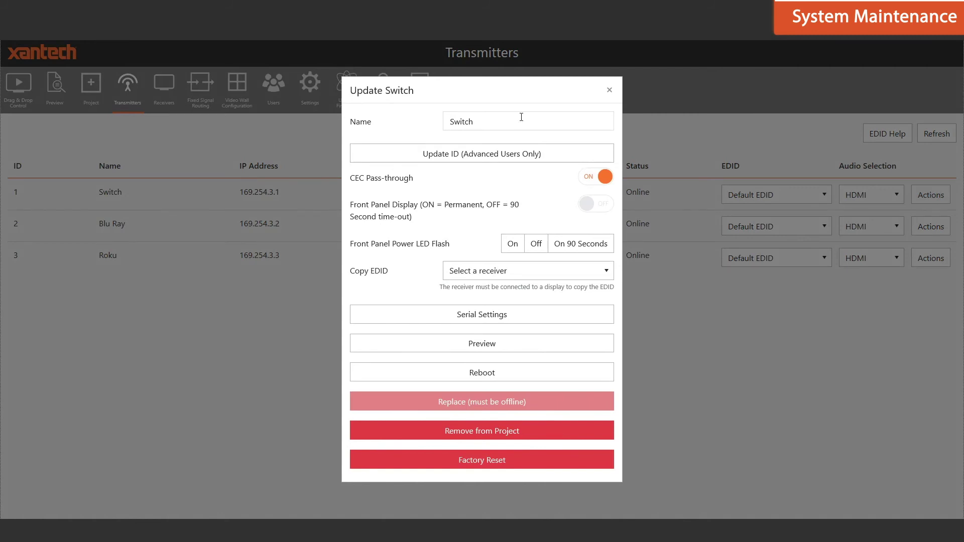
click(609, 90)
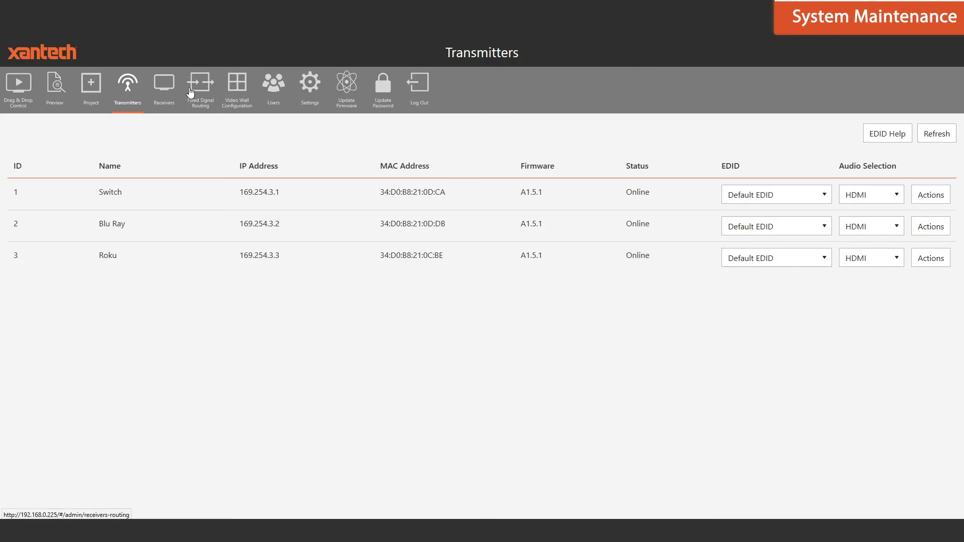
click(165, 90)
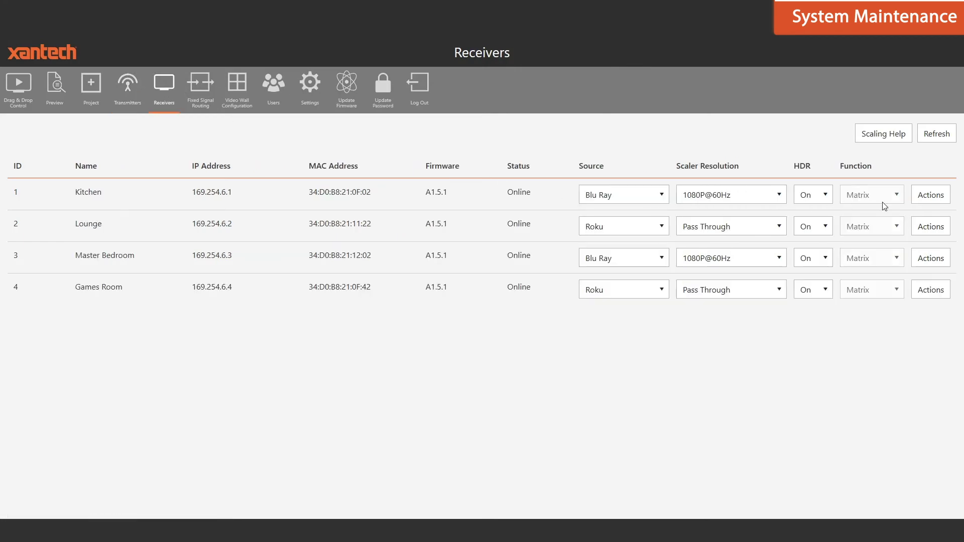
click(932, 196)
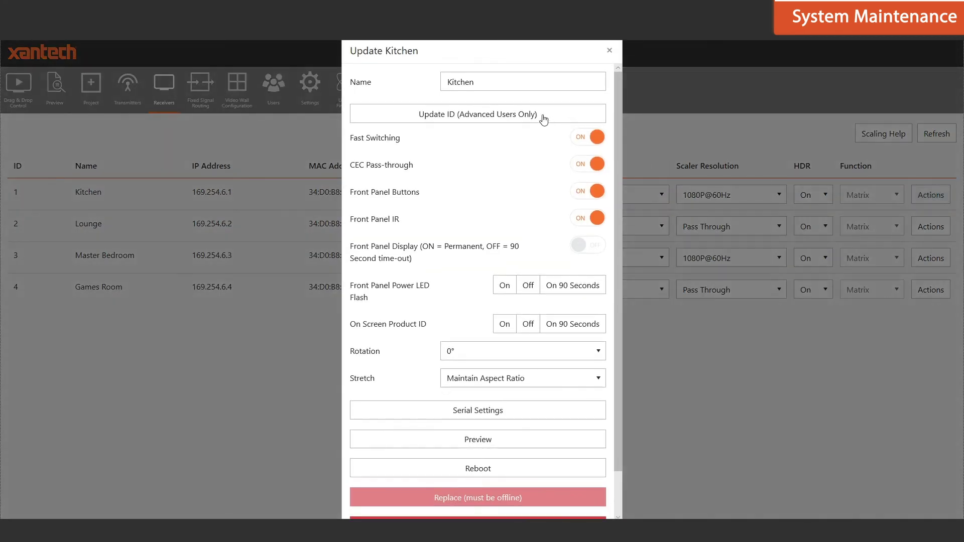
click(496, 85)
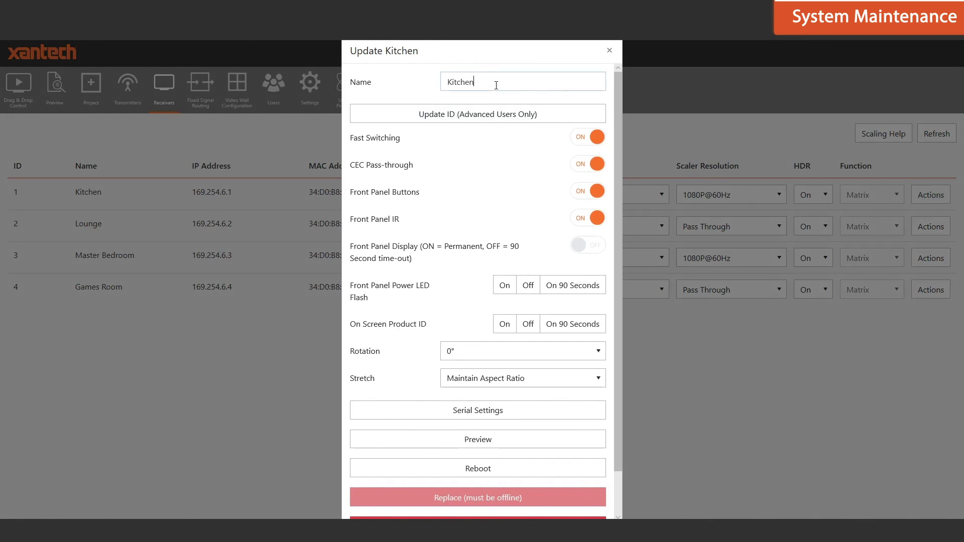